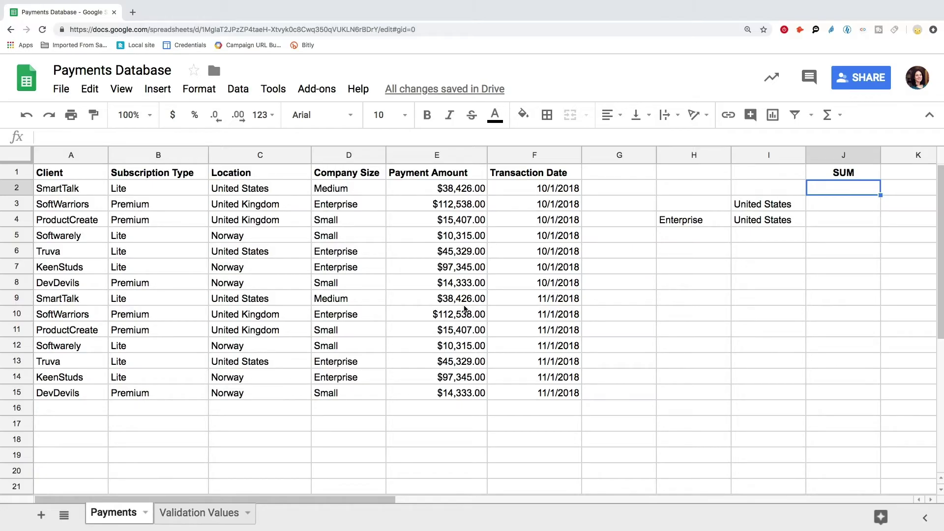
# Scan the headers to Payment Amount and select E2:E15 to see its $667,386.00 total.
pyautogui.click(94, 173)
pyautogui.press('Right')
pyautogui.press('Right')
pyautogui.press('Right')
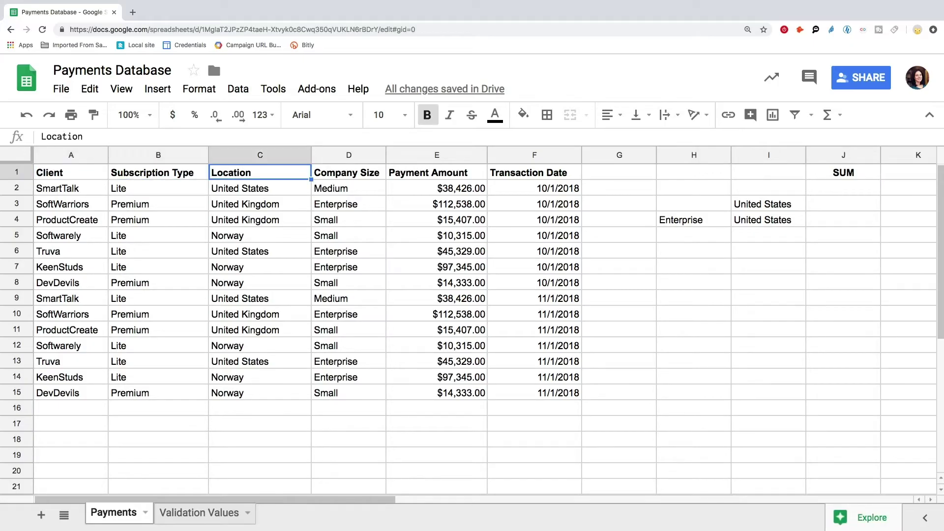
pyautogui.press('Right')
pyautogui.press('Right')
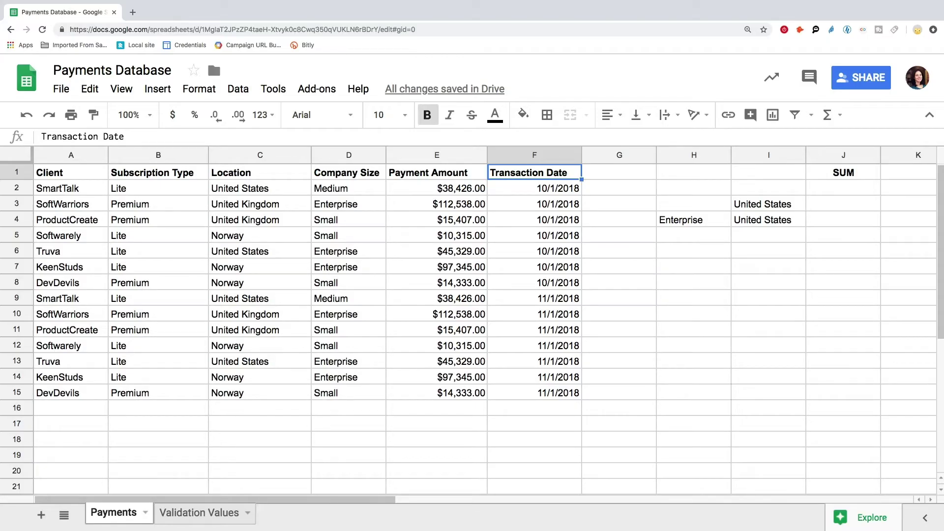
pyautogui.moveTo(414, 187); pyautogui.dragTo(420, 383)
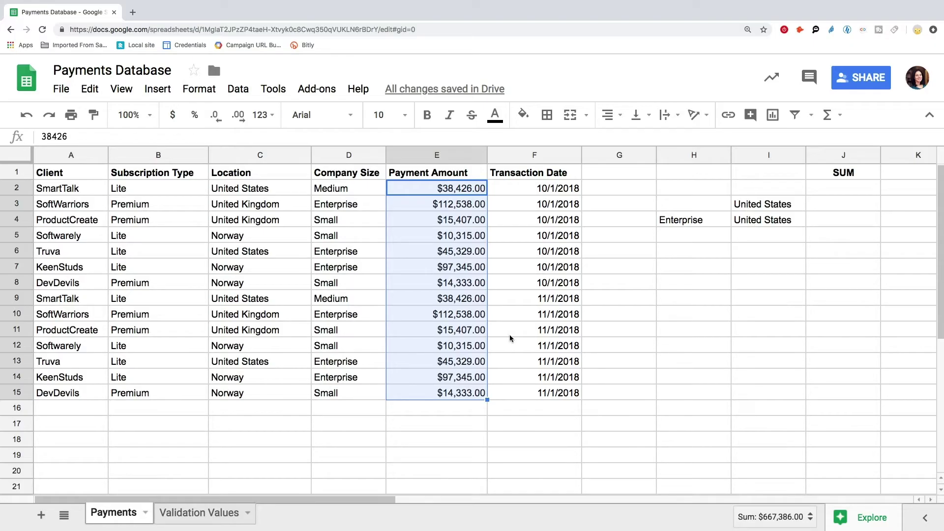
# Enter =SUM(E2:E5) in J2, totalling the first four payments at $176,686.00.
pyautogui.click(818, 192)
pyautogui.click(511, 138)
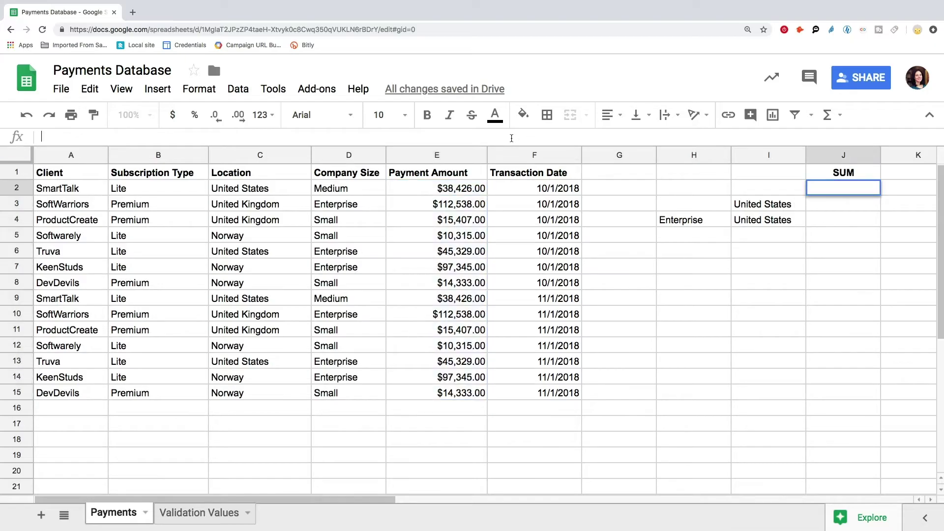
pyautogui.write('=SUM')
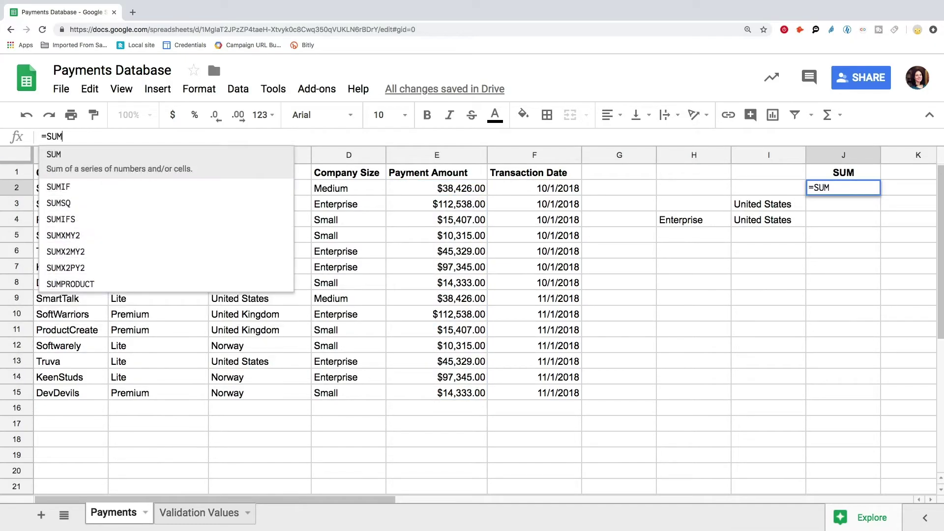
pyautogui.write('(')
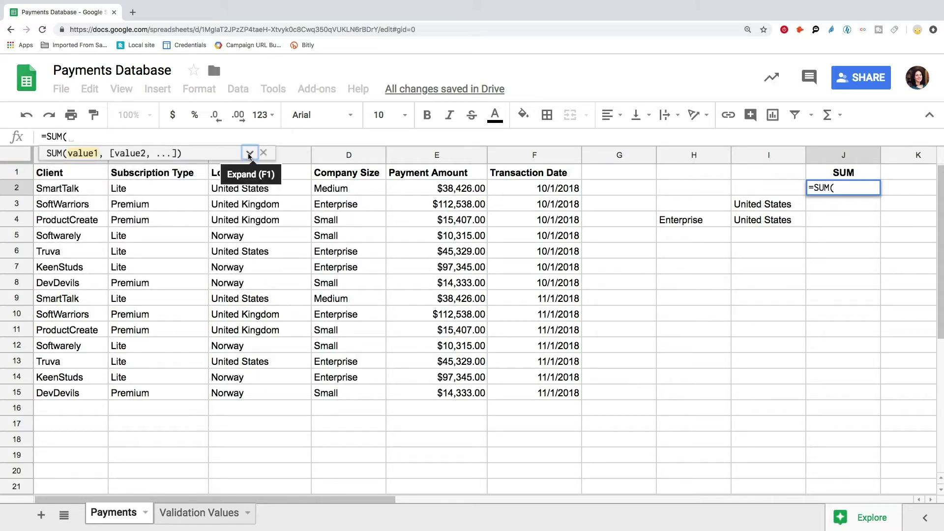
pyautogui.click(249, 153)
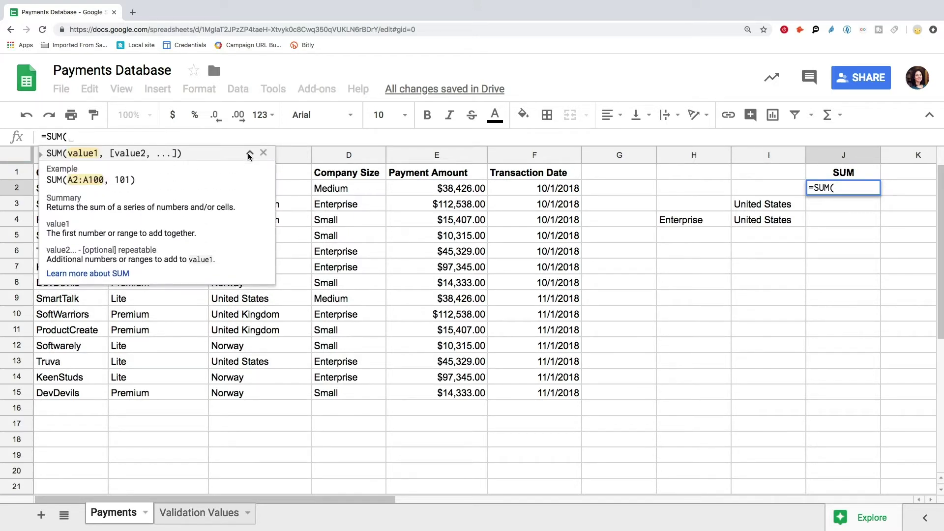
pyautogui.click(249, 153)
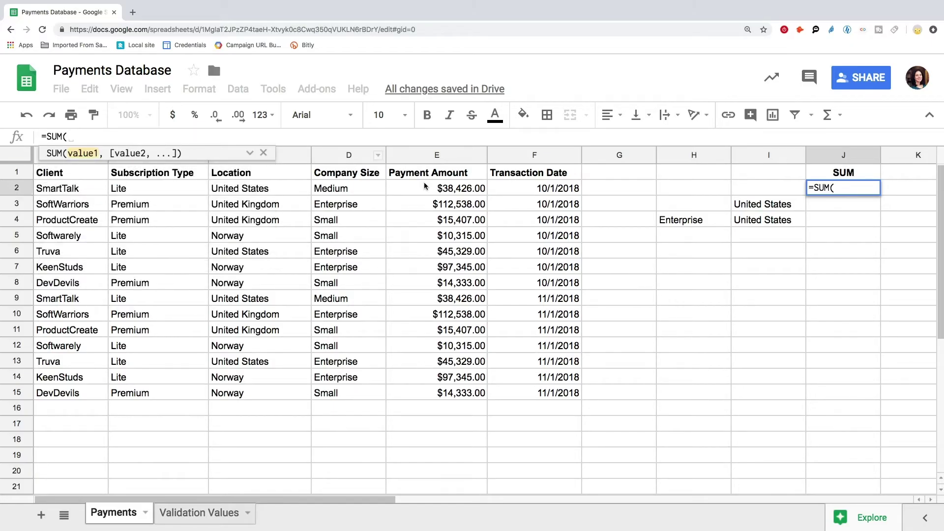
pyautogui.moveTo(427, 184); pyautogui.dragTo(433, 240)
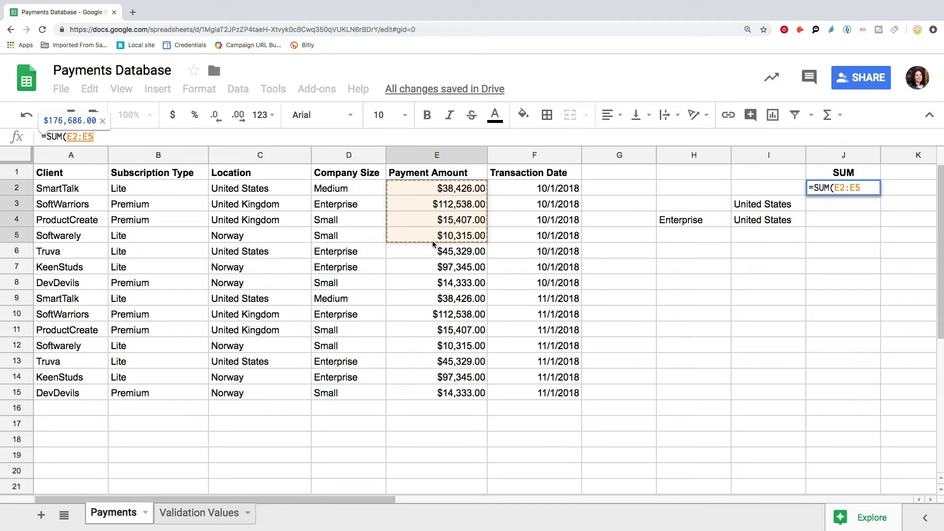
pyautogui.press('Return')
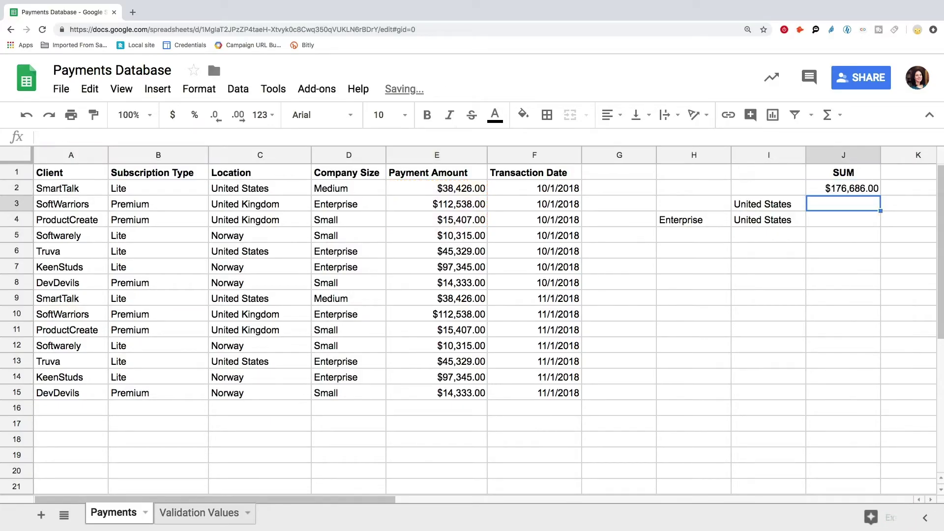
# Clear the old total from J2 and start typing =SUM(E2:E15) for all payments.
pyautogui.click(866, 190)
pyautogui.press('Delete')
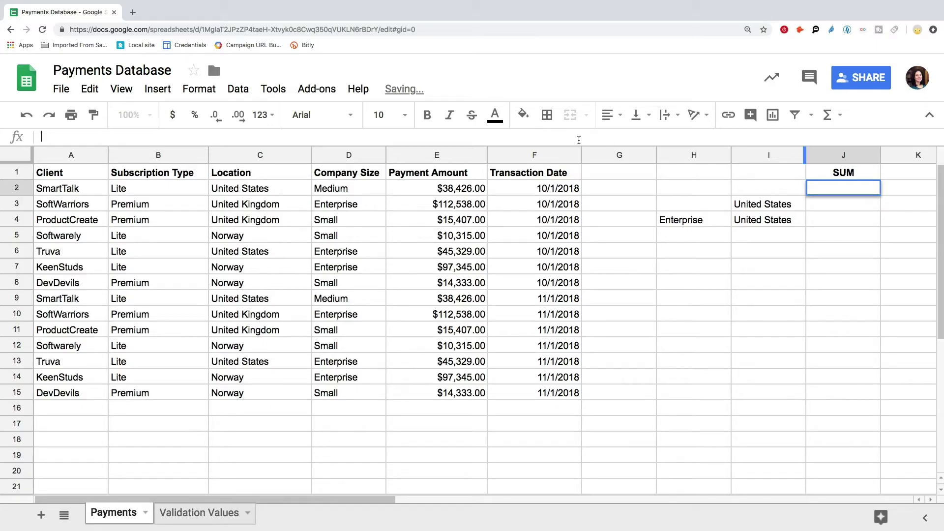
pyautogui.write('=SUM(')
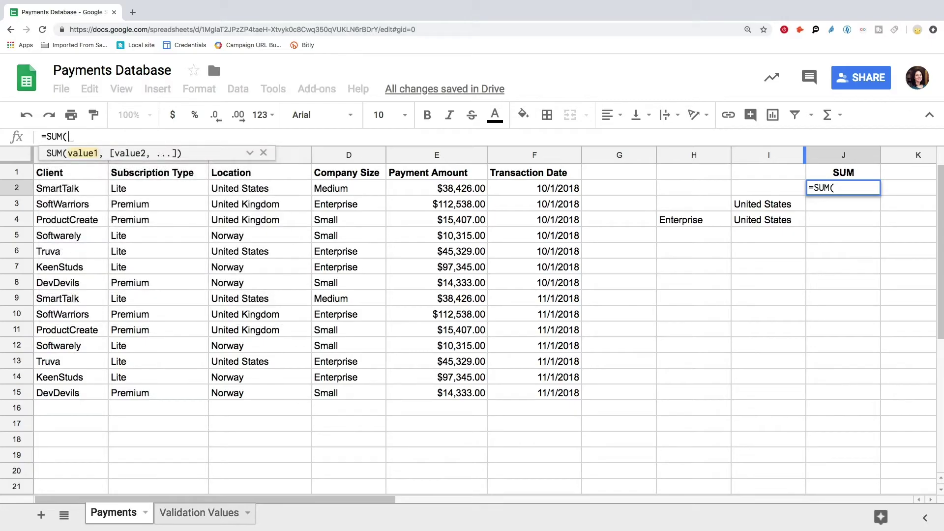
pyautogui.write('E2:')
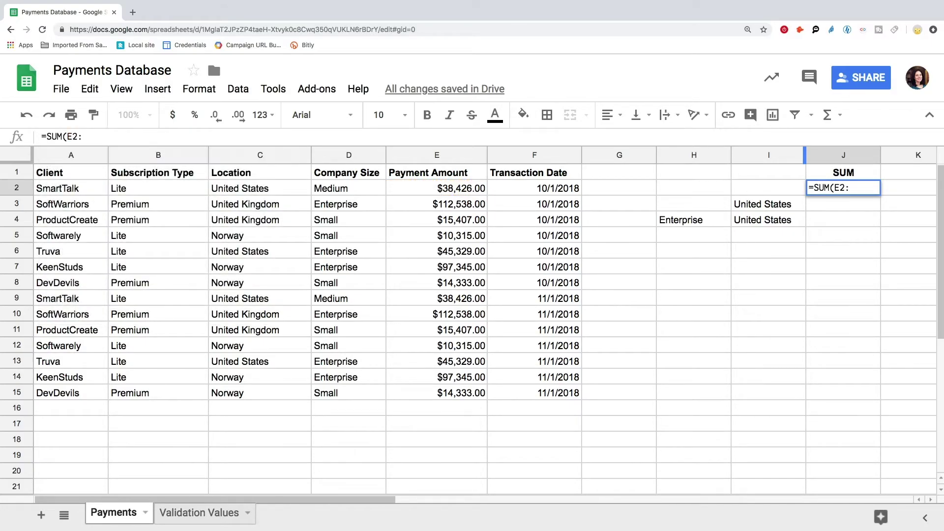
pyautogui.write('E15)')
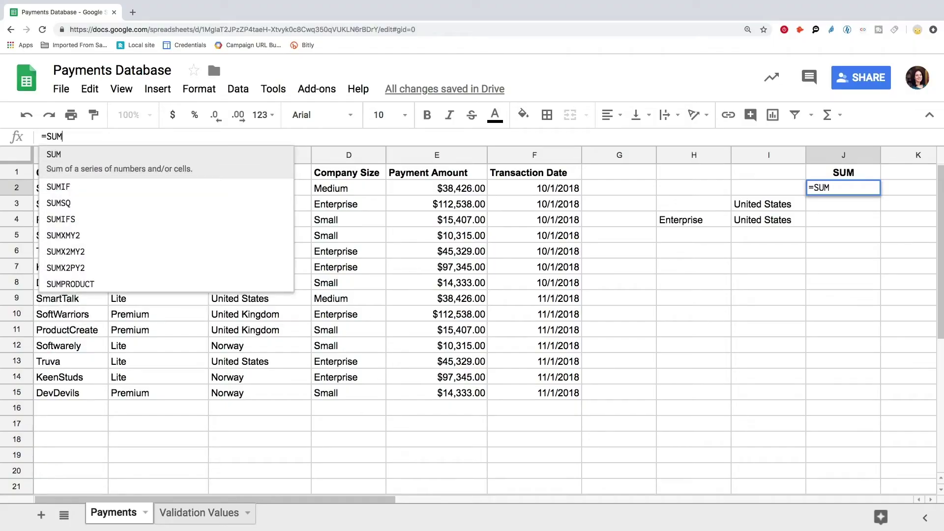
# Type SUM(E2:E) into J2 so it covers the whole Payment Amount column.
pyautogui.write('(')
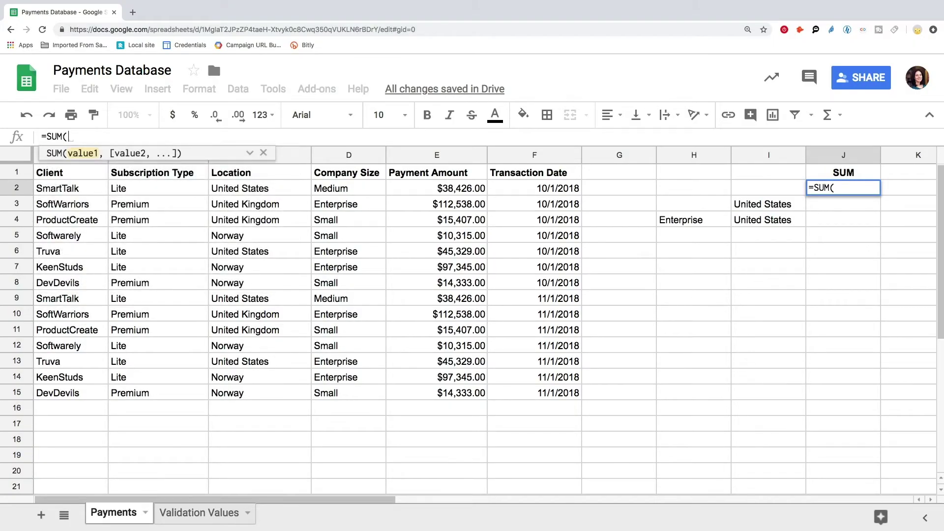
pyautogui.write('E2')
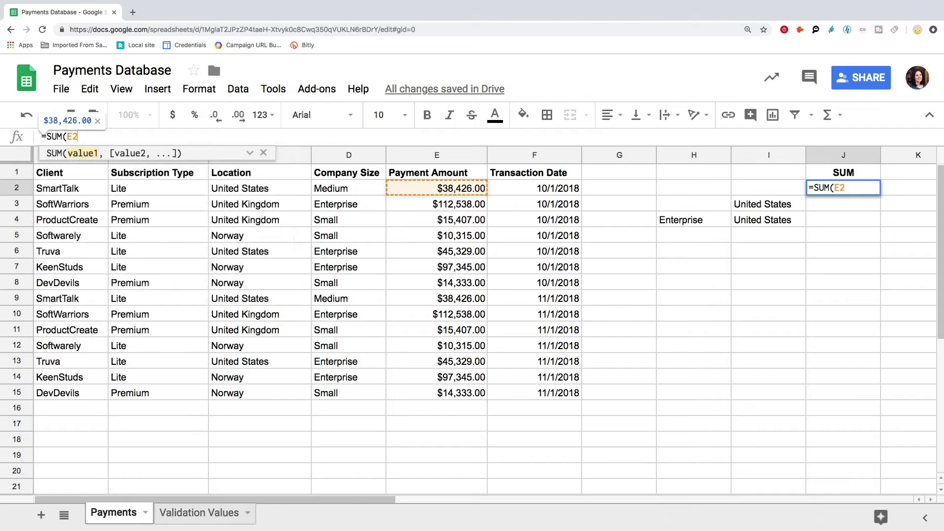
pyautogui.write(':E)')
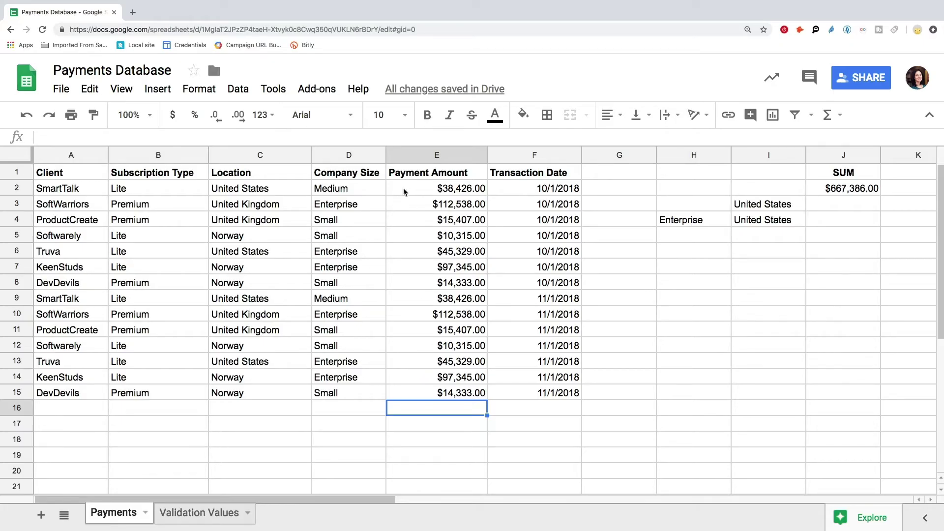
pyautogui.moveTo(403, 188); pyautogui.dragTo(407, 388)
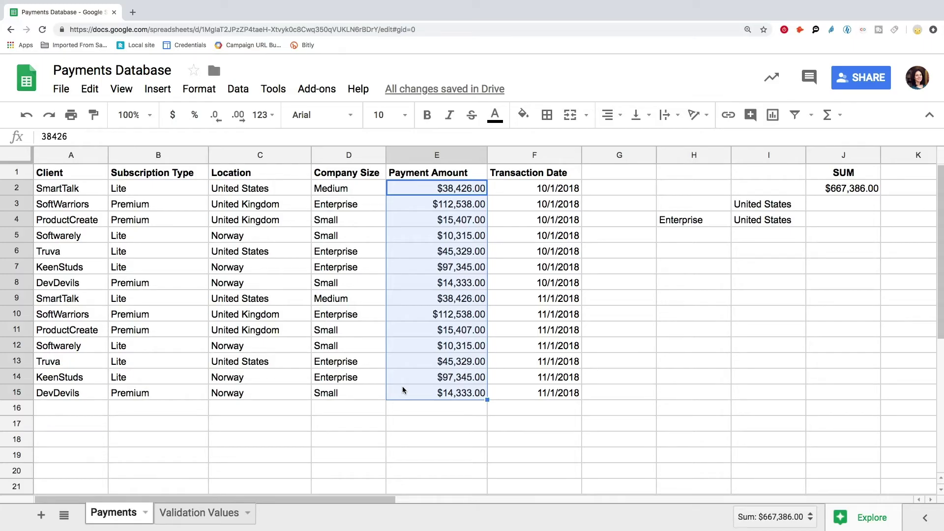
pyautogui.click(810, 517)
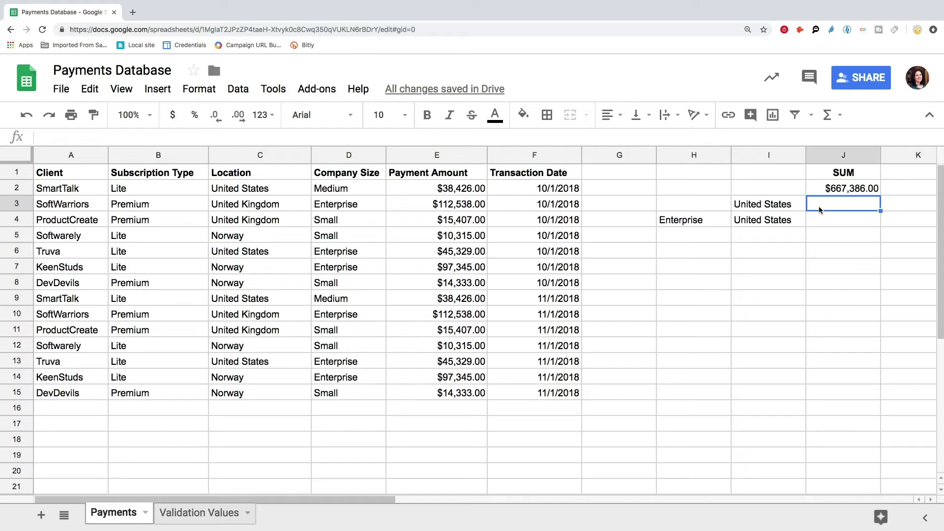
# Enter =SUMIF(C2:C,"United States",E2:E) in J3, returning $167,510.00.
pyautogui.click(649, 137)
pyautogui.write('=SUMIF(')
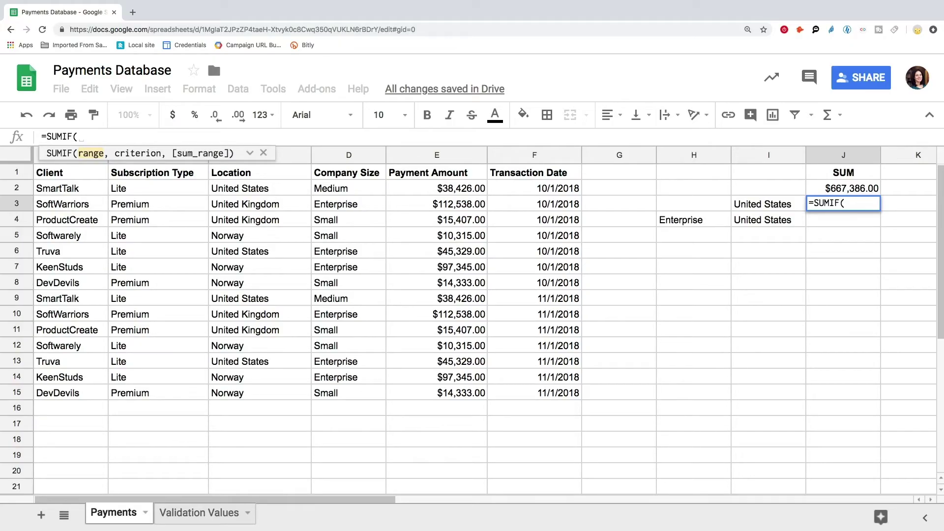
pyautogui.click(247, 154)
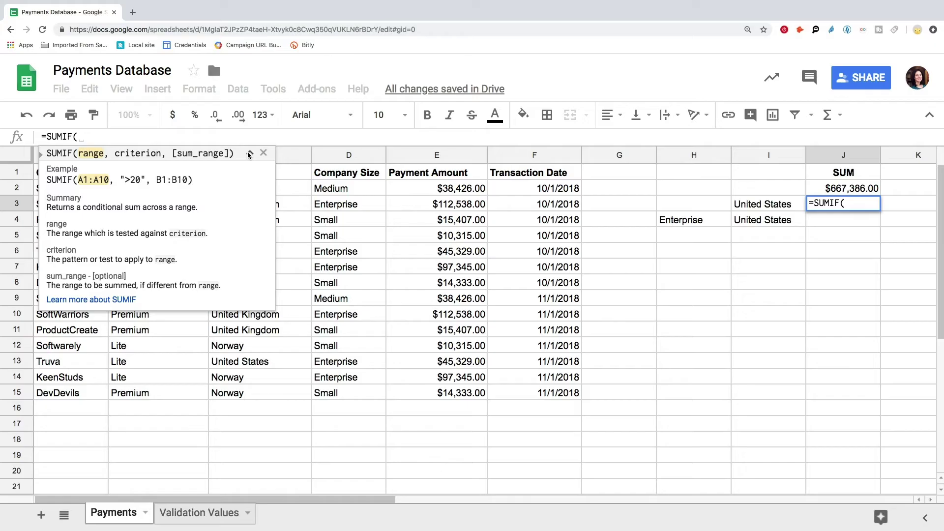
pyautogui.click(249, 153)
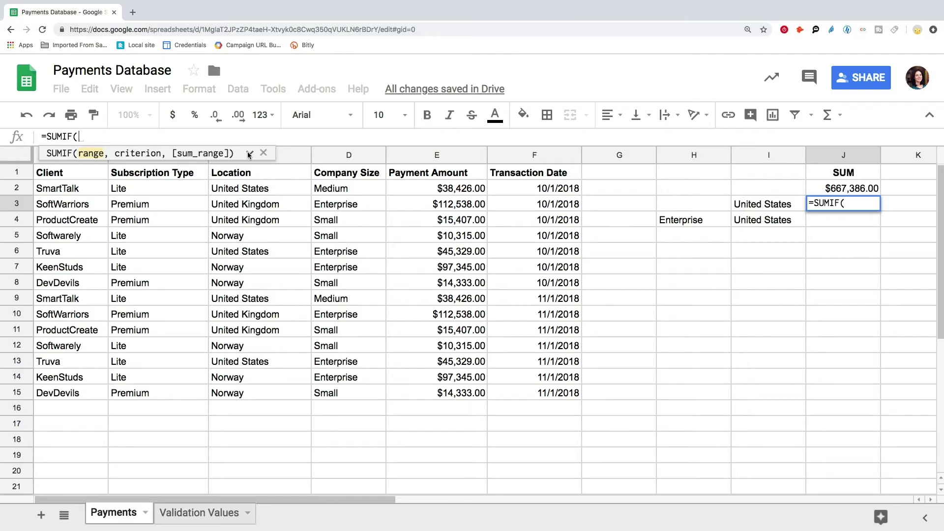
pyautogui.write('C2')
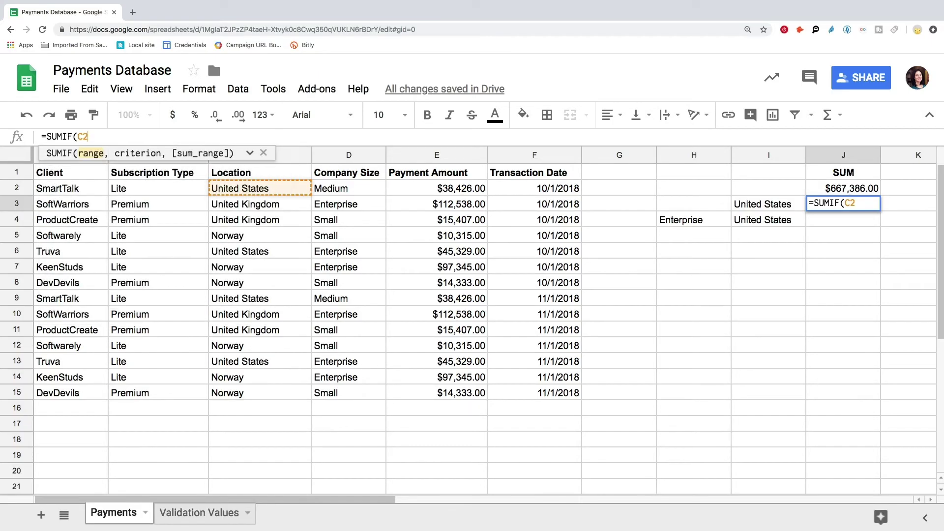
pyautogui.write(':C,')
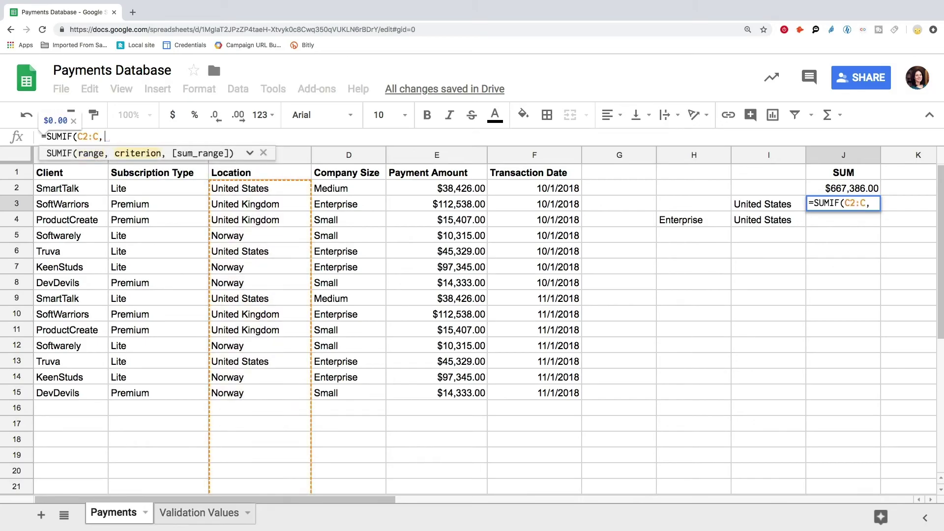
pyautogui.write('"')
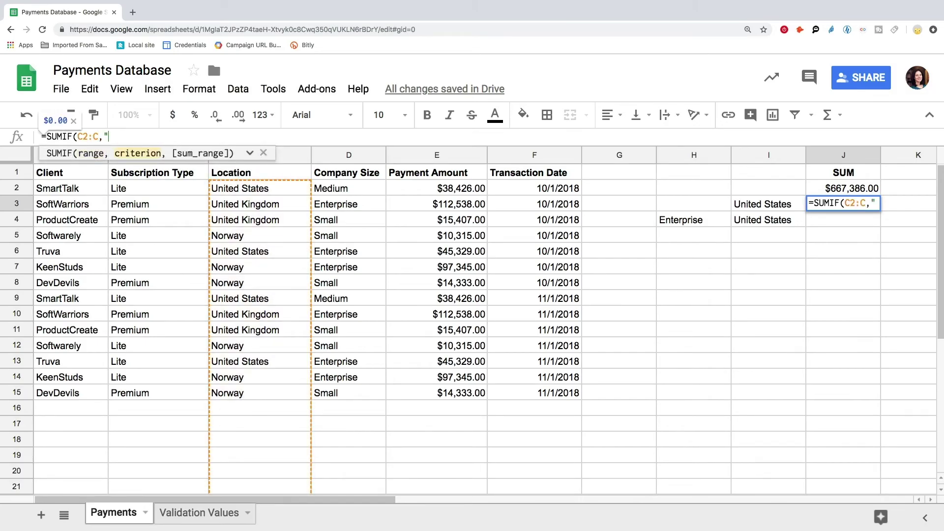
pyautogui.write('United S')
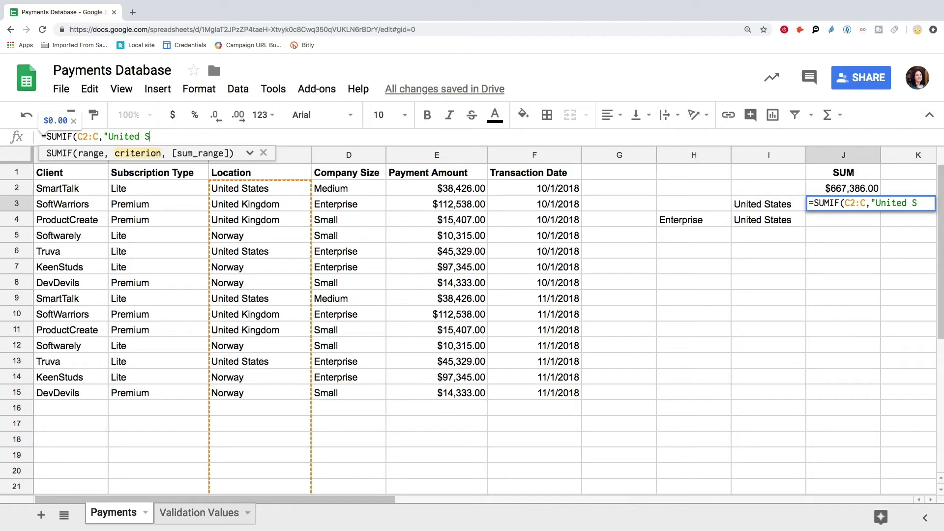
pyautogui.write('tates",')
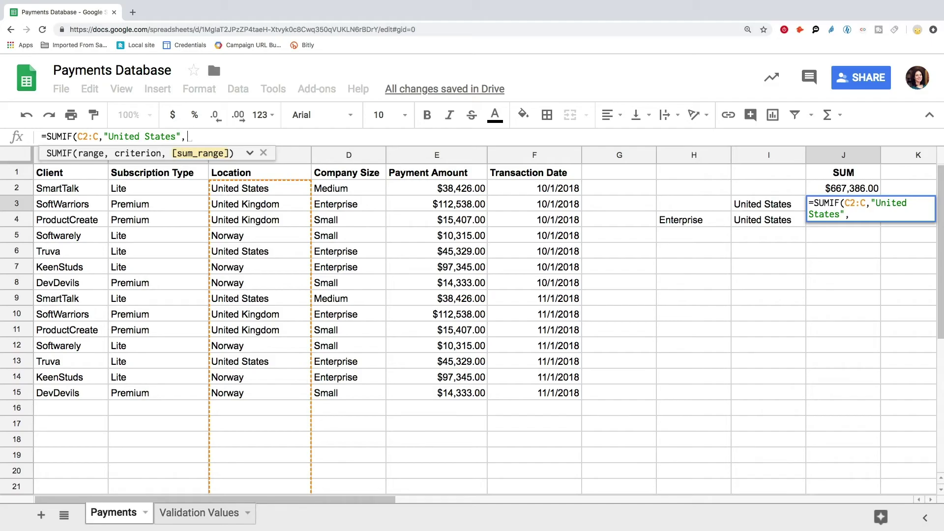
pyautogui.write('E2')
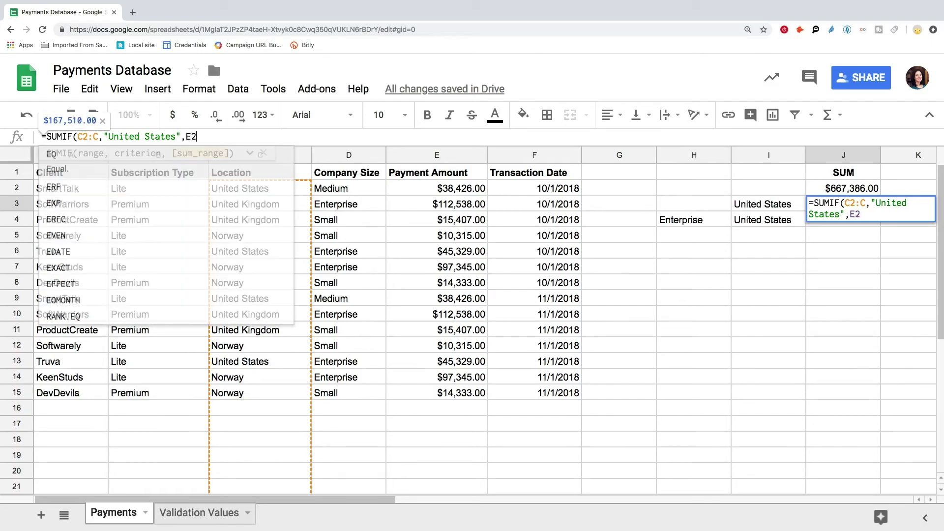
pyautogui.write(':E)')
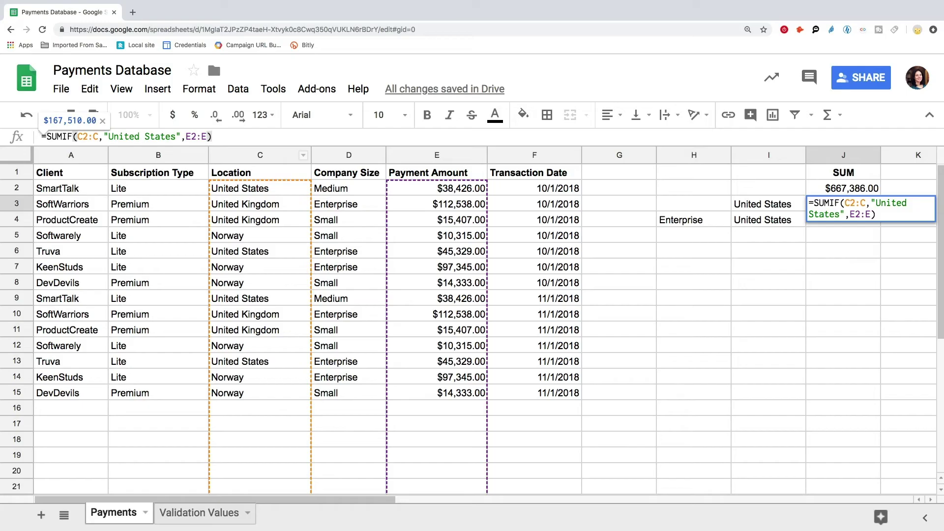
pyautogui.press('Return')
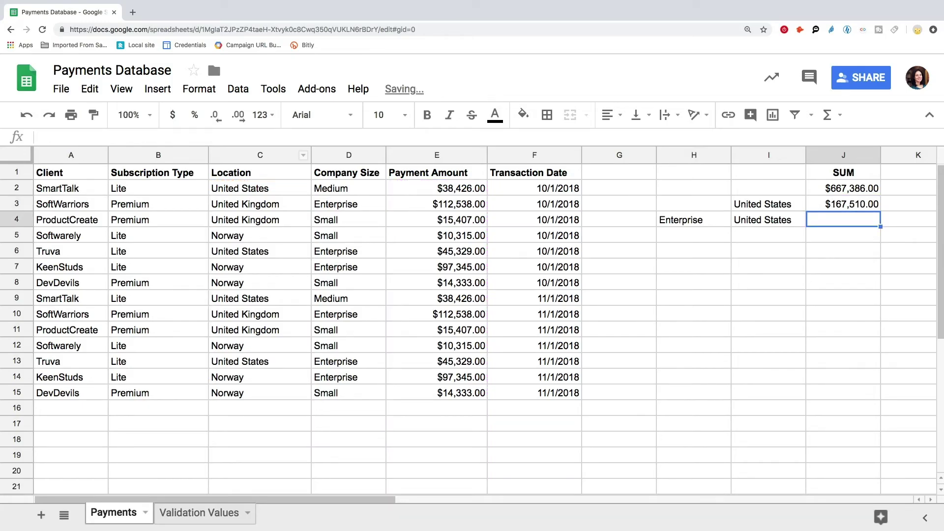
# Replace the typed "United States" criterion in J3's SUMIF with a reference to I3.
pyautogui.click(824, 209)
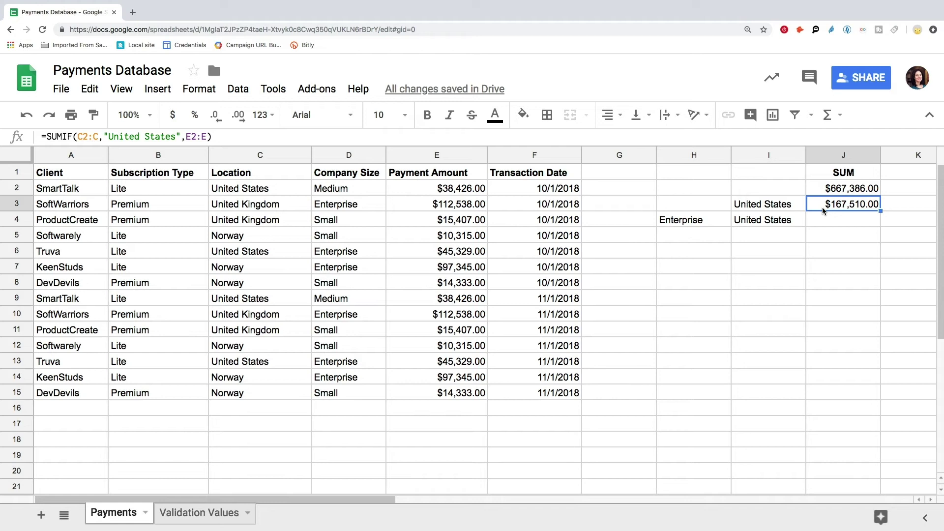
pyautogui.click(781, 211)
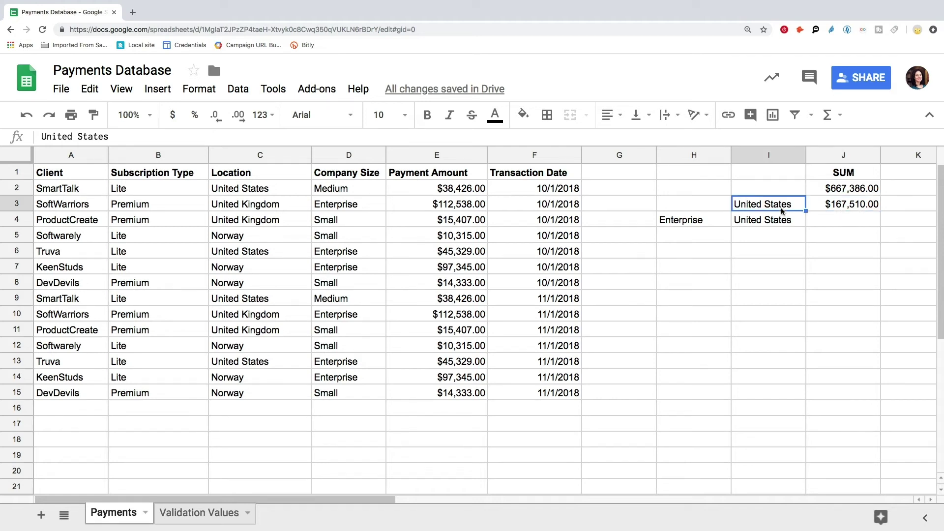
pyautogui.click(830, 209)
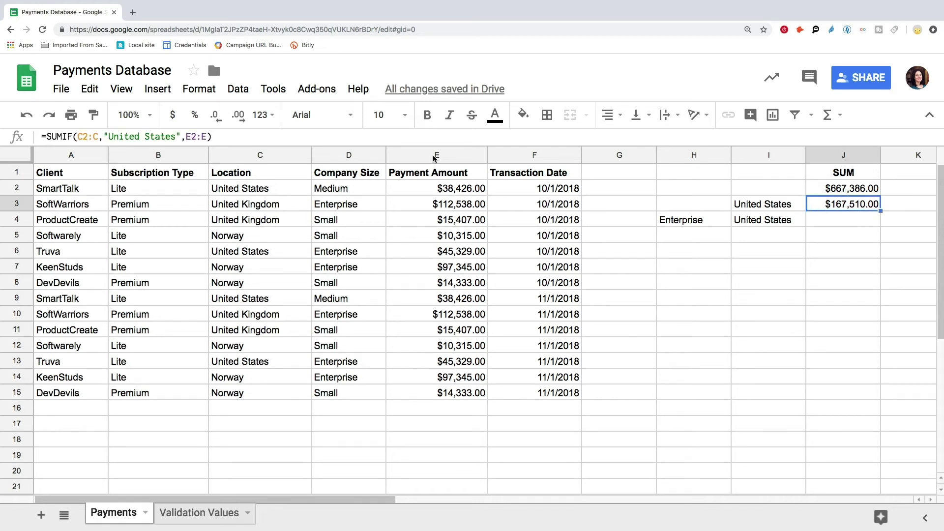
pyautogui.click(179, 137)
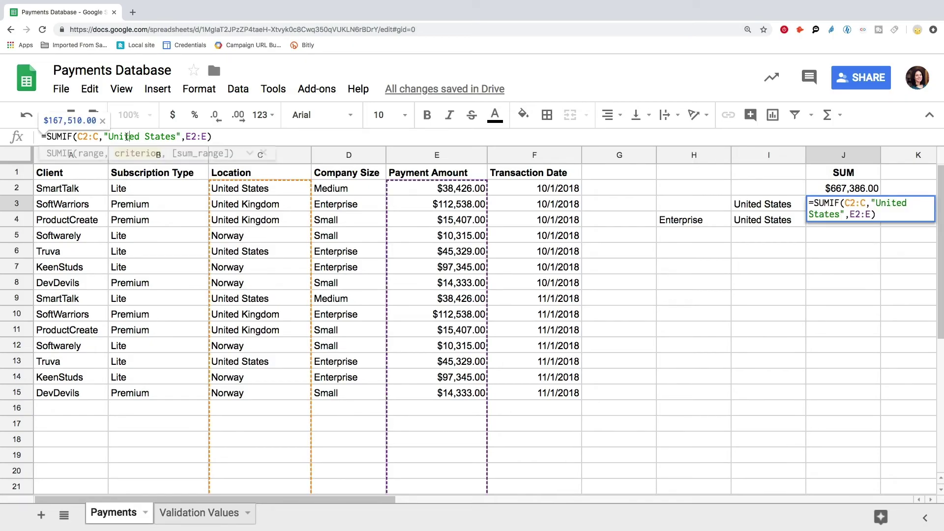
pyautogui.moveTo(182, 135); pyautogui.dragTo(105, 136)
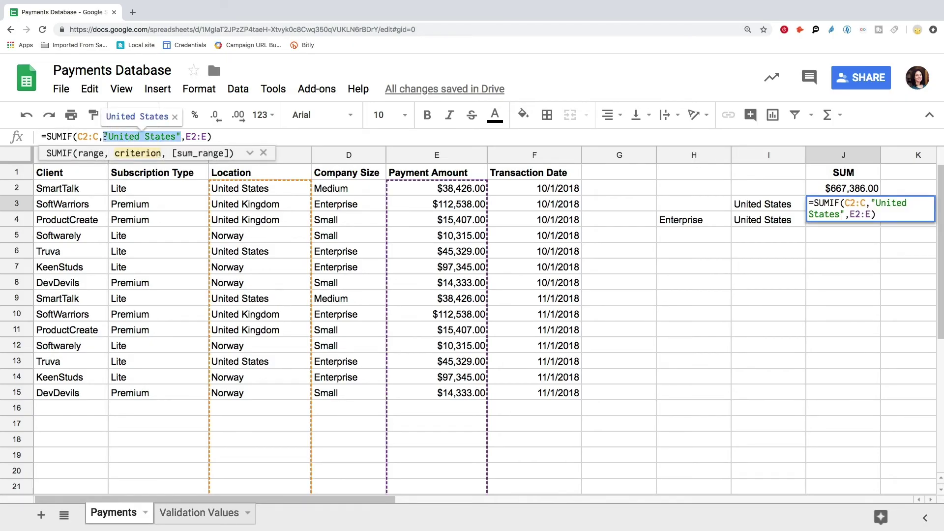
pyautogui.write('I3')
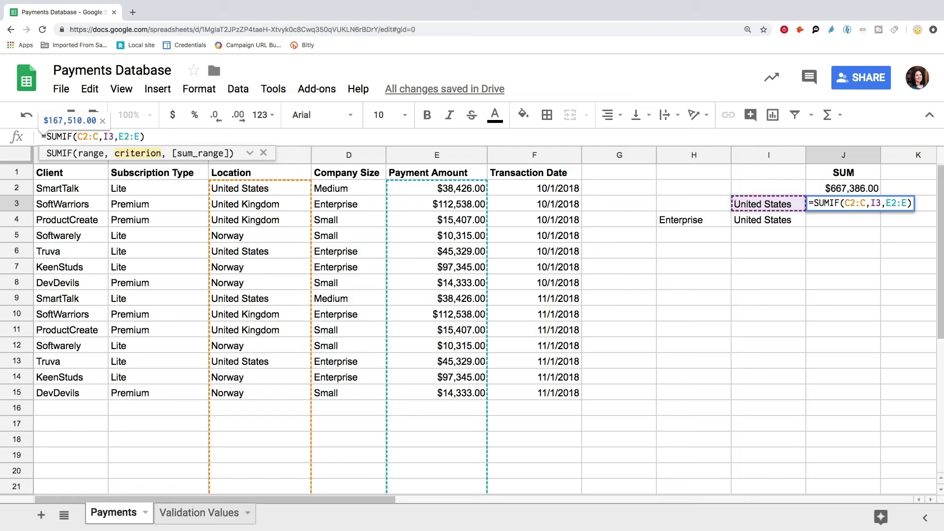
pyautogui.press('Return')
pyautogui.click(758, 200)
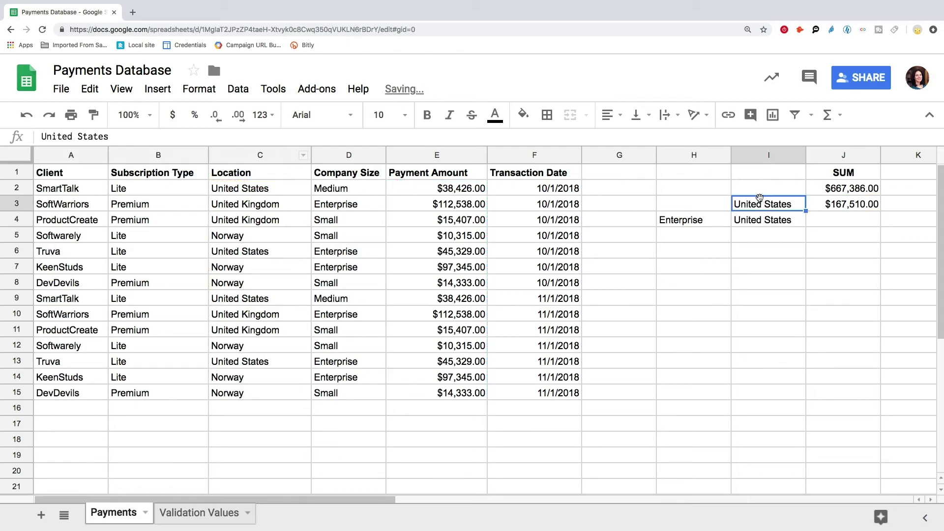
pyautogui.click(831, 205)
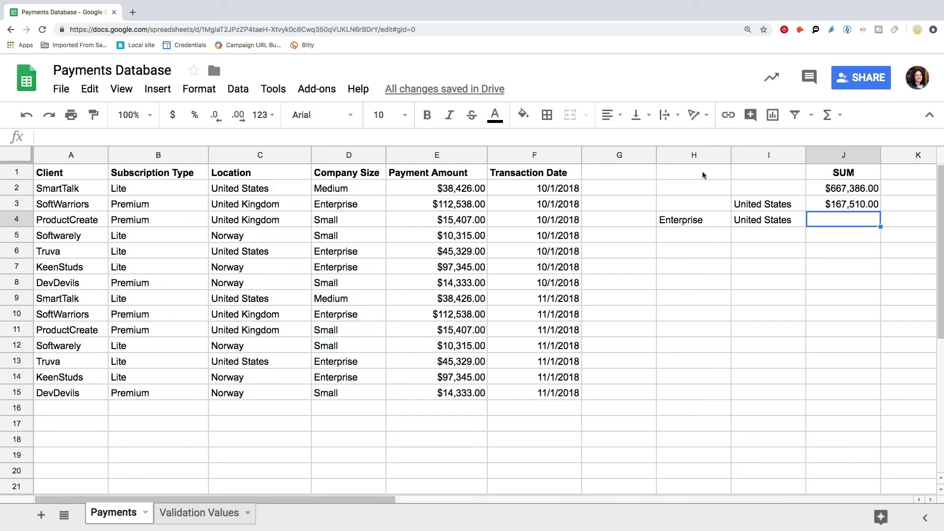
# Enter =SUMIFS(E2:E,C2:C,I4,D2:D,H4) in J4, giving $90,658.00 for United States Enterprise.
pyautogui.click(578, 134)
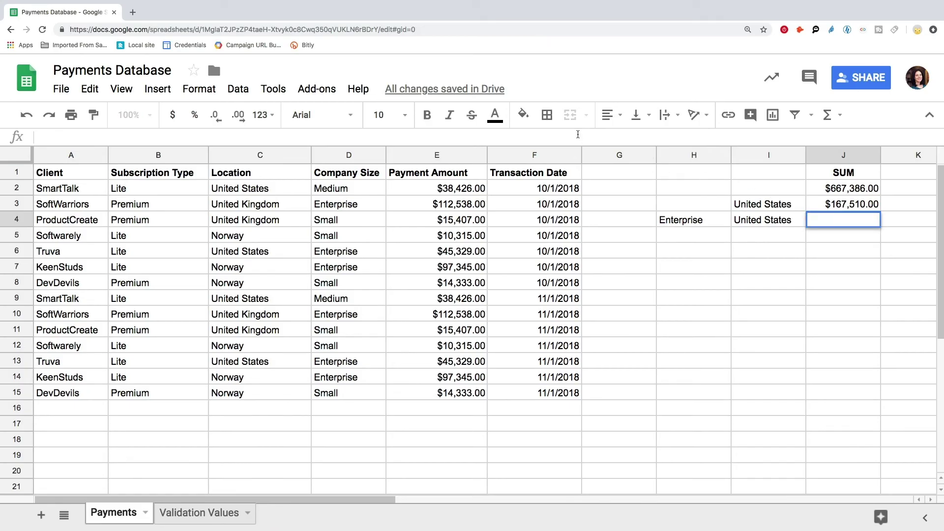
pyautogui.write('=')
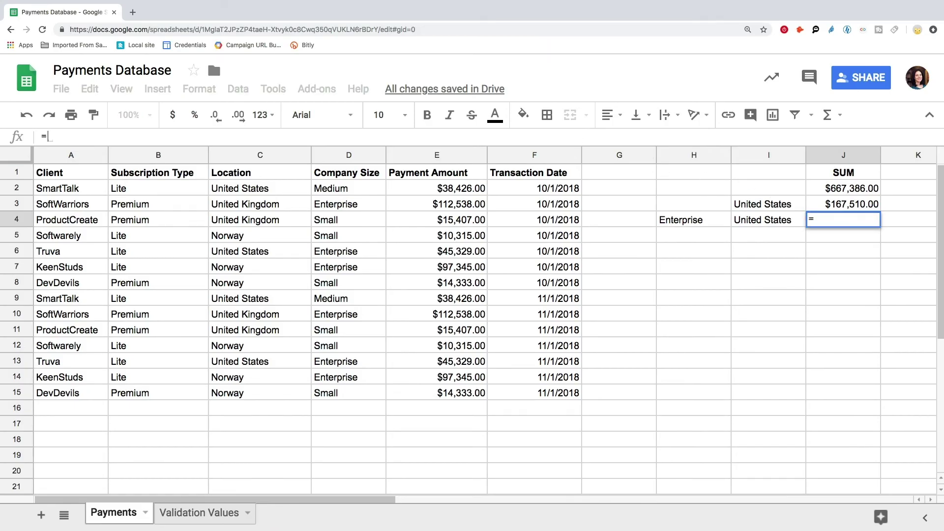
pyautogui.write('SUMIFS')
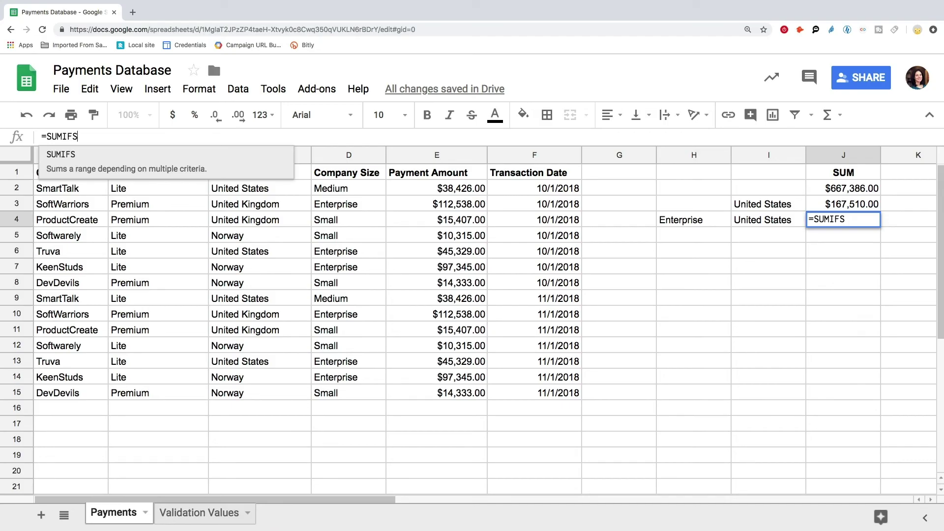
pyautogui.write('(')
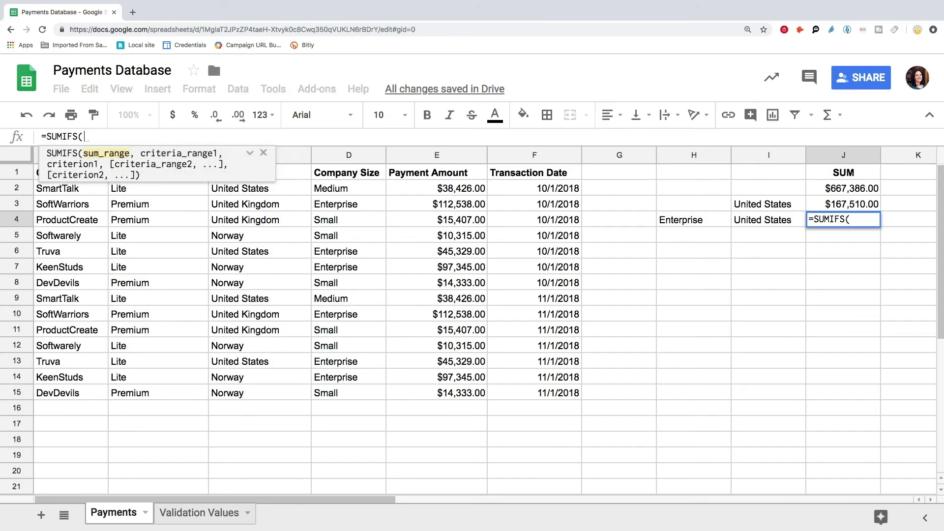
pyautogui.write('E2:E,')
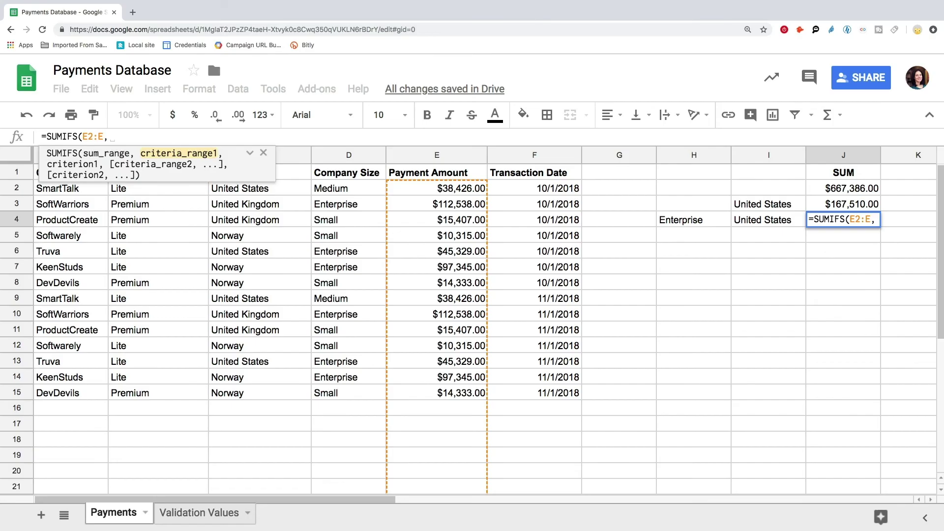
pyautogui.write('C2:C,')
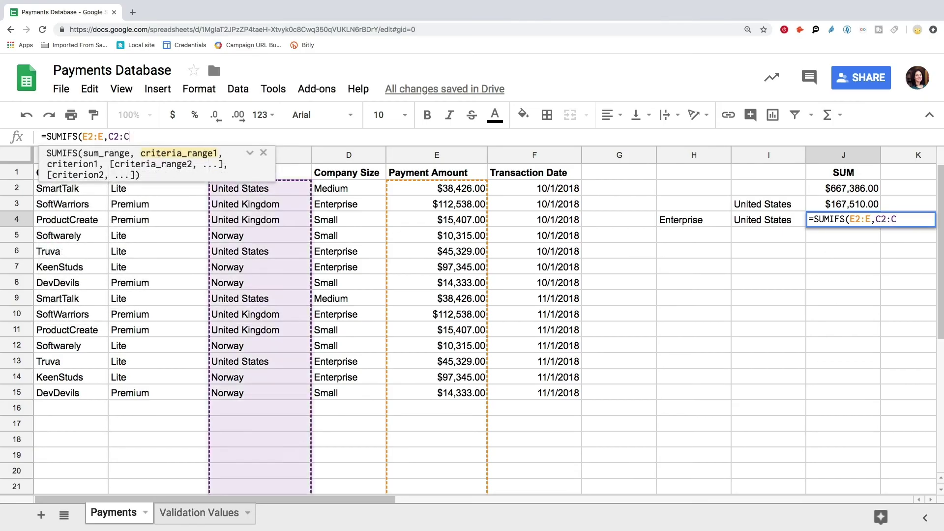
pyautogui.click(756, 224)
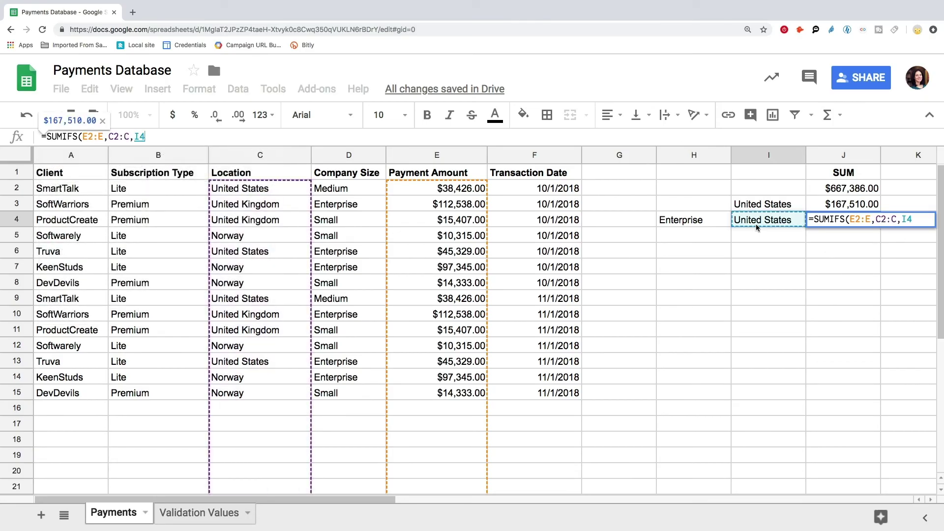
pyautogui.write(', D2:D,')
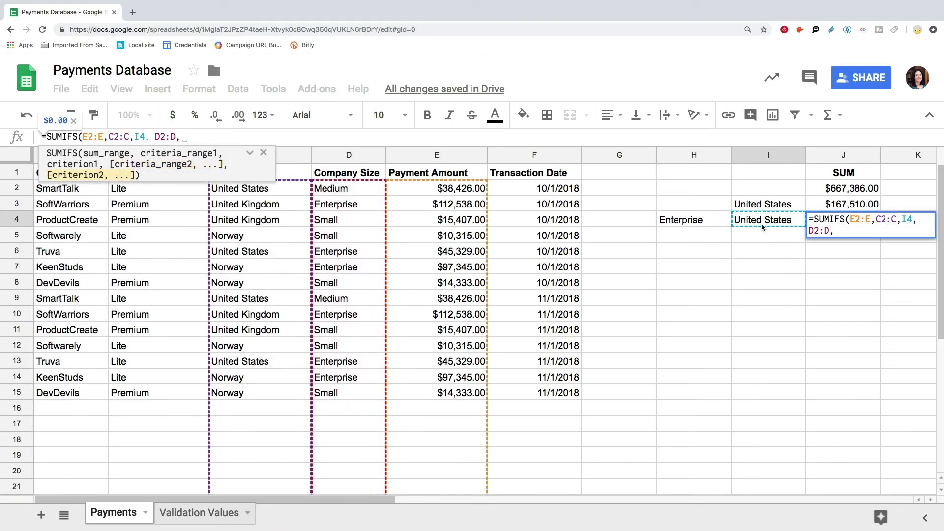
pyautogui.click(678, 222)
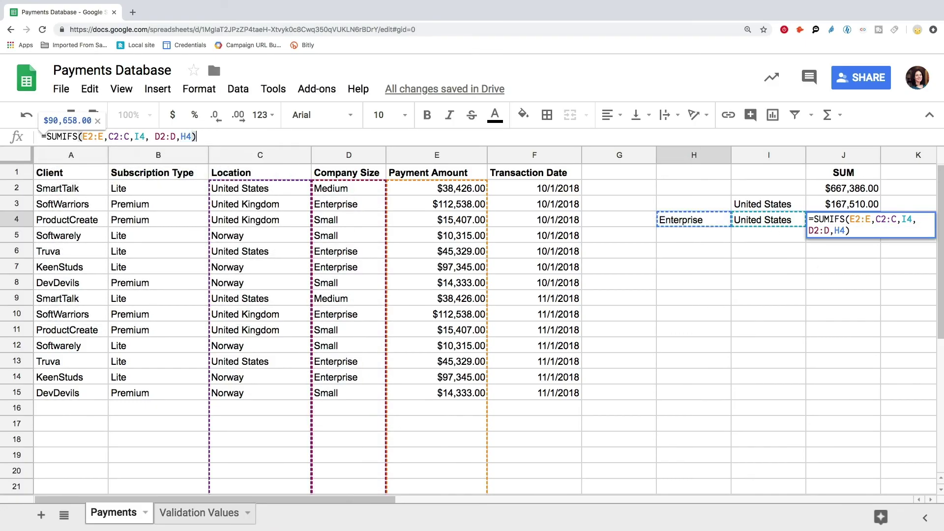
pyautogui.press('Return')
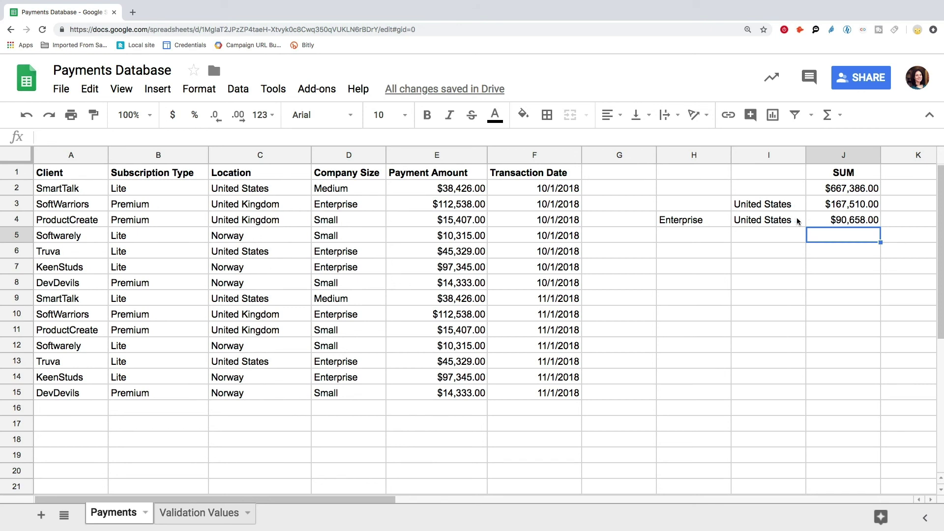
# Delete the D2:D,H4 company-size condition from J4's SUMIFS, leaving $167,510.00.
pyautogui.click(813, 220)
pyautogui.moveTo(192, 136); pyautogui.dragTo(156, 136)
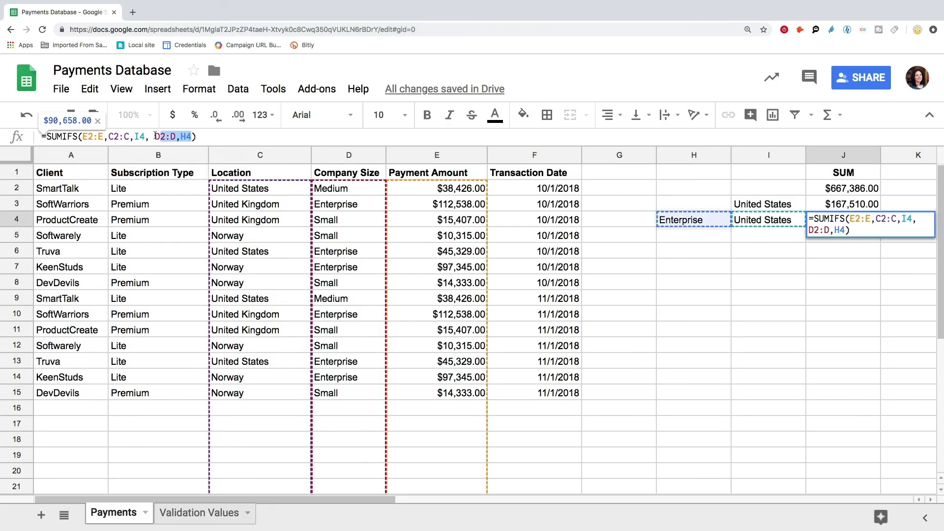
pyautogui.press('BackSpace')
pyautogui.press('BackSpace')
pyautogui.press('BackSpace')
pyautogui.press('Return')
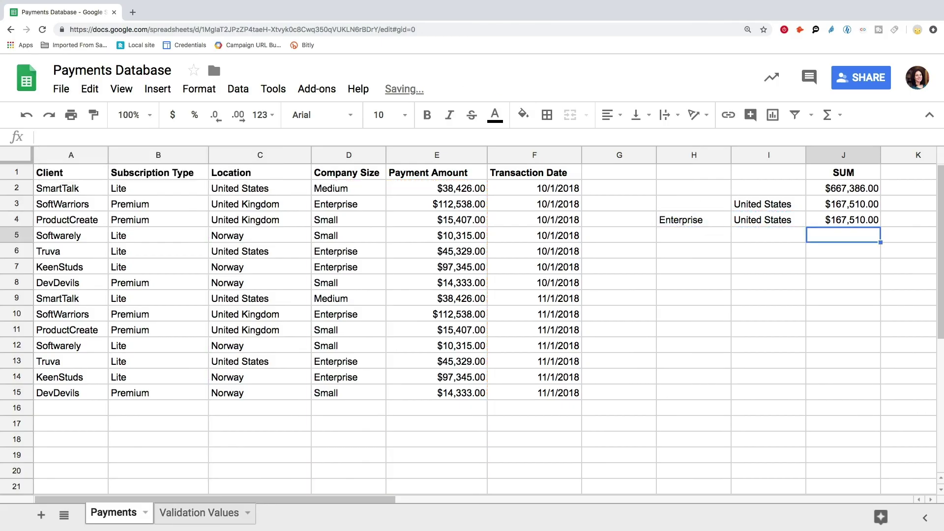